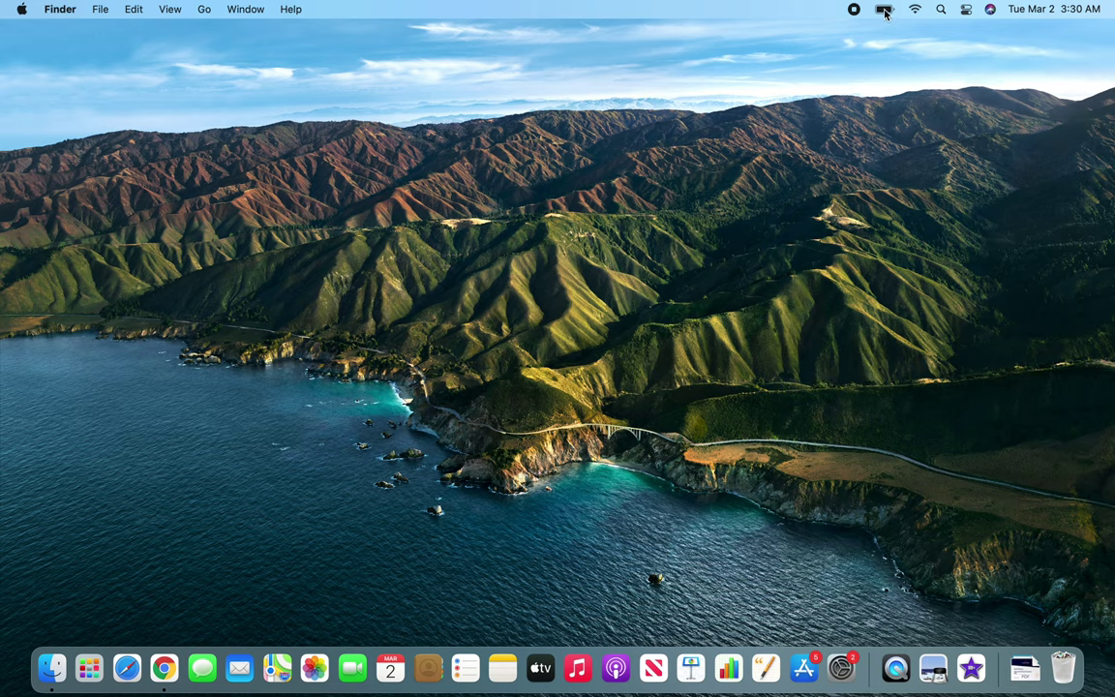
Check the battery status, open Control Center twice to see its controls, then open the Apple menu.
{"action": "left_click", "coordinate": [884, 11]}
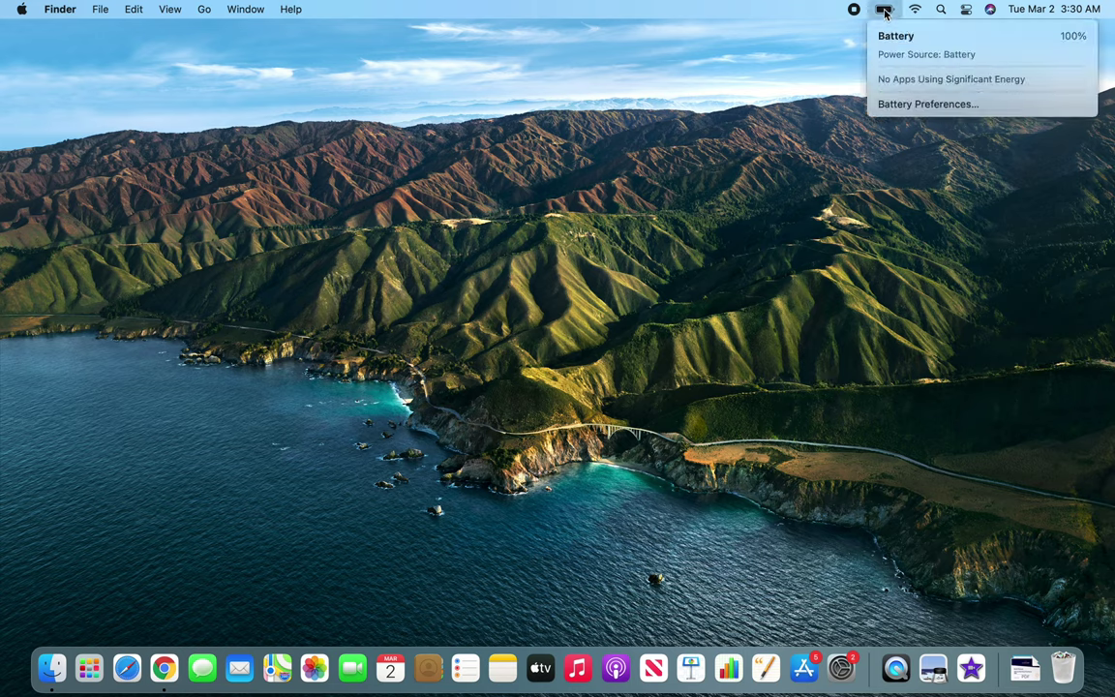
{"action": "left_click", "coordinate": [746, 79]}
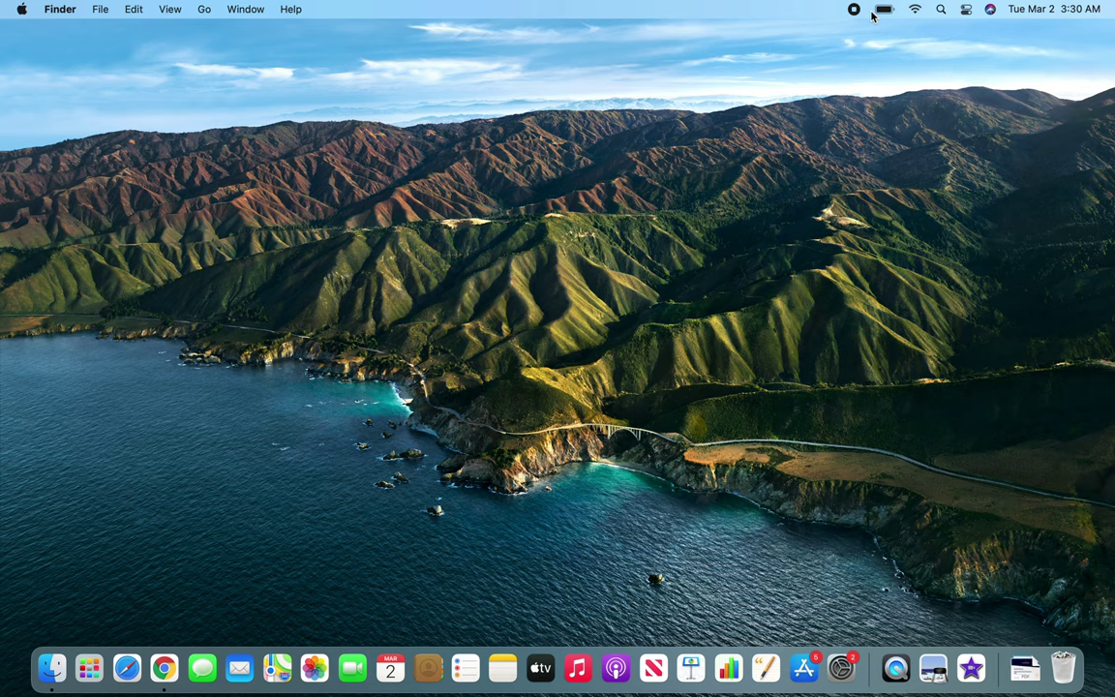
{"action": "left_click", "coordinate": [966, 10]}
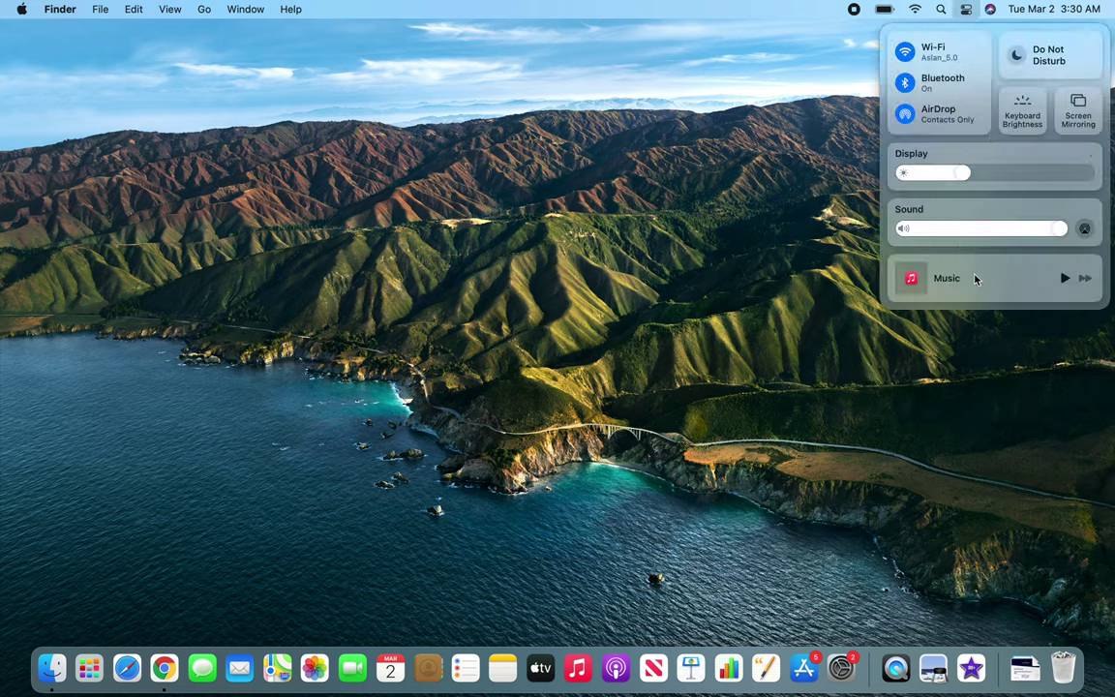
{"action": "left_click", "coordinate": [584, 179]}
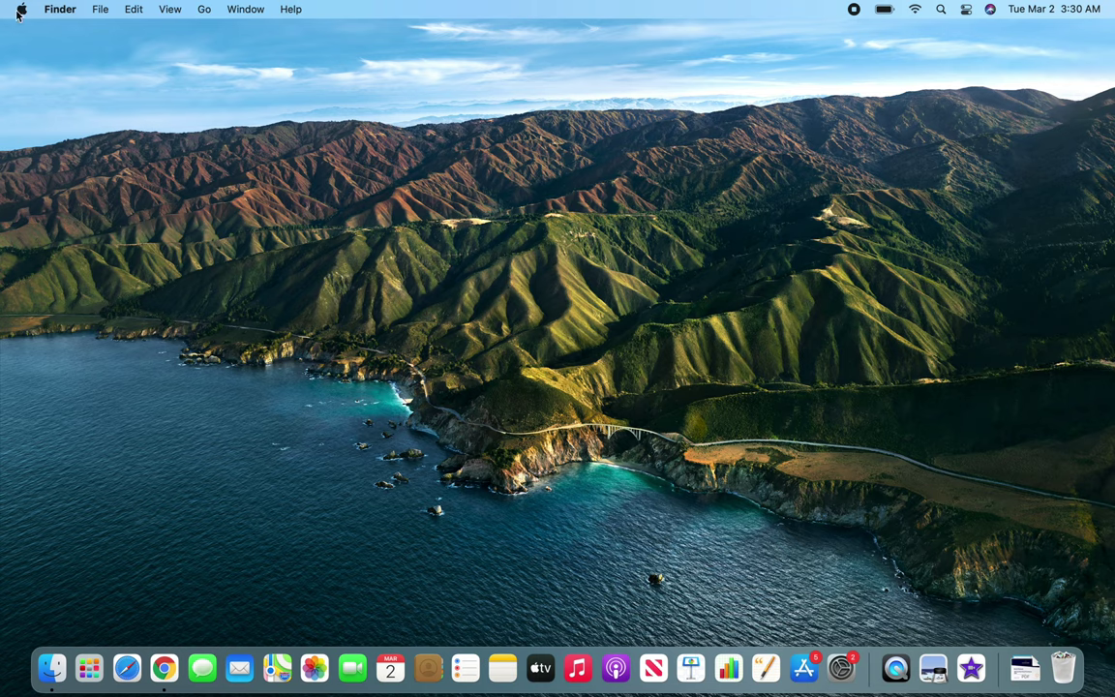
{"action": "left_click", "coordinate": [966, 10]}
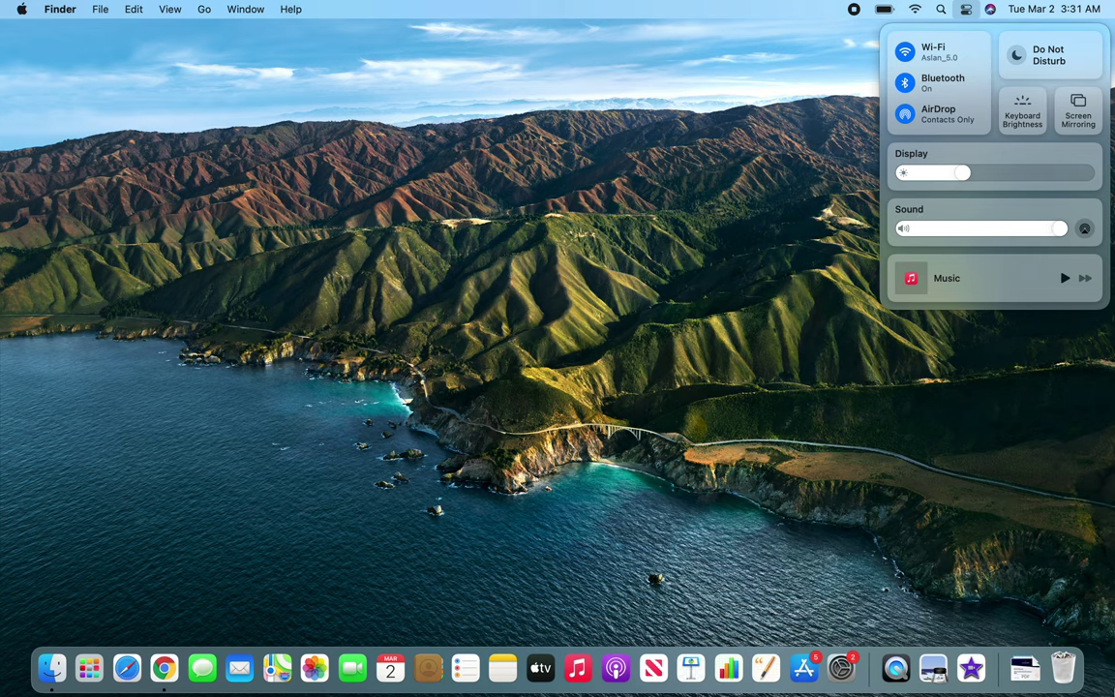
{"action": "left_click", "coordinate": [21, 10]}
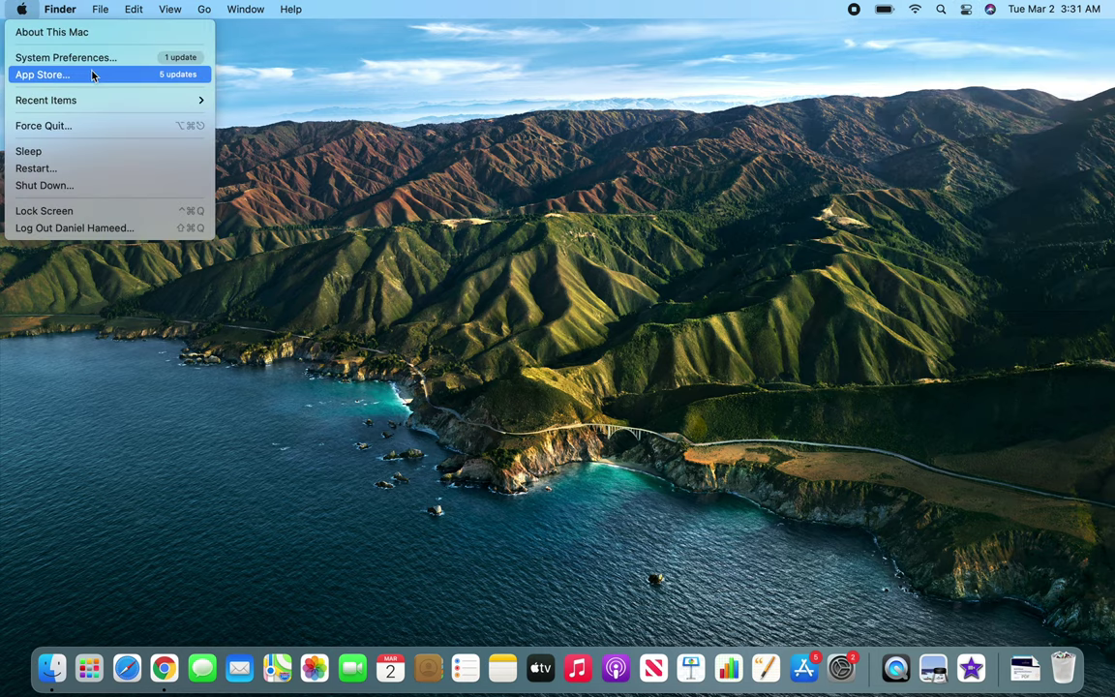
Launch System Preferences from the Apple menu and go to the Dock & Menu Bar pane.
{"action": "left_click", "coordinate": [91, 59]}
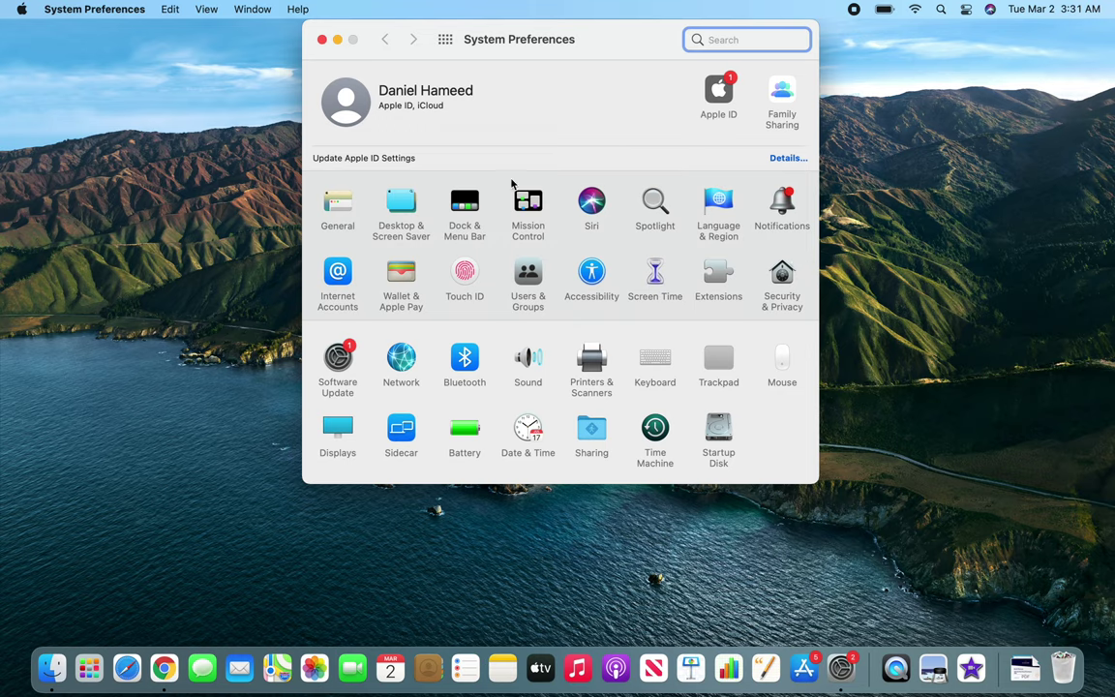
{"action": "left_click", "coordinate": [465, 203]}
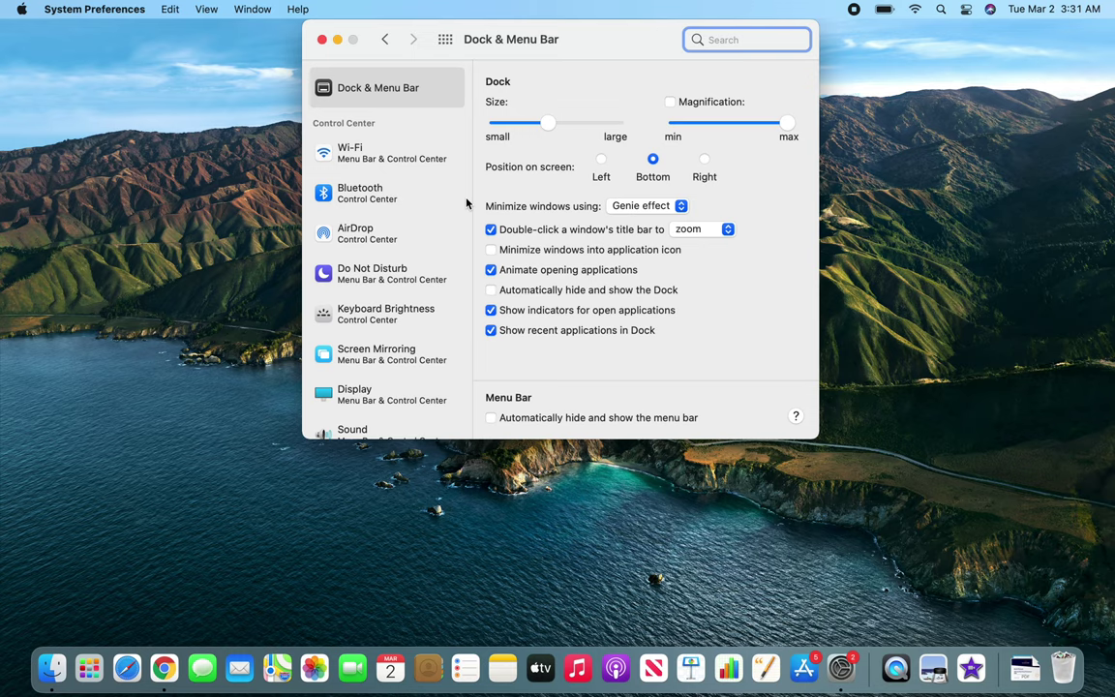
Enlarge the Dock slightly, lower magnification from maximum, and set the Dock position to Left.
{"action": "left_click", "coordinate": [584, 123]}
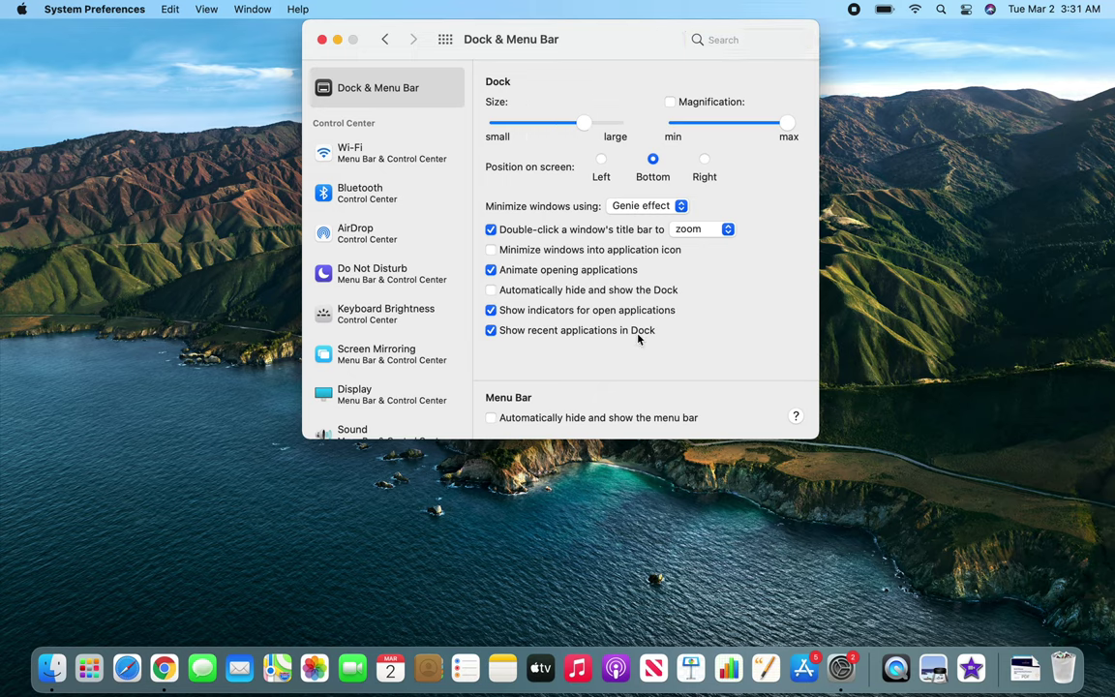
{"action": "left_click_drag", "start_coordinate": [584, 123], "coordinate": [615, 124]}
{"action": "left_click", "coordinate": [553, 123]}
{"action": "left_click_drag", "start_coordinate": [723, 122], "coordinate": [747, 128]}
{"action": "left_click", "coordinate": [601, 160]}
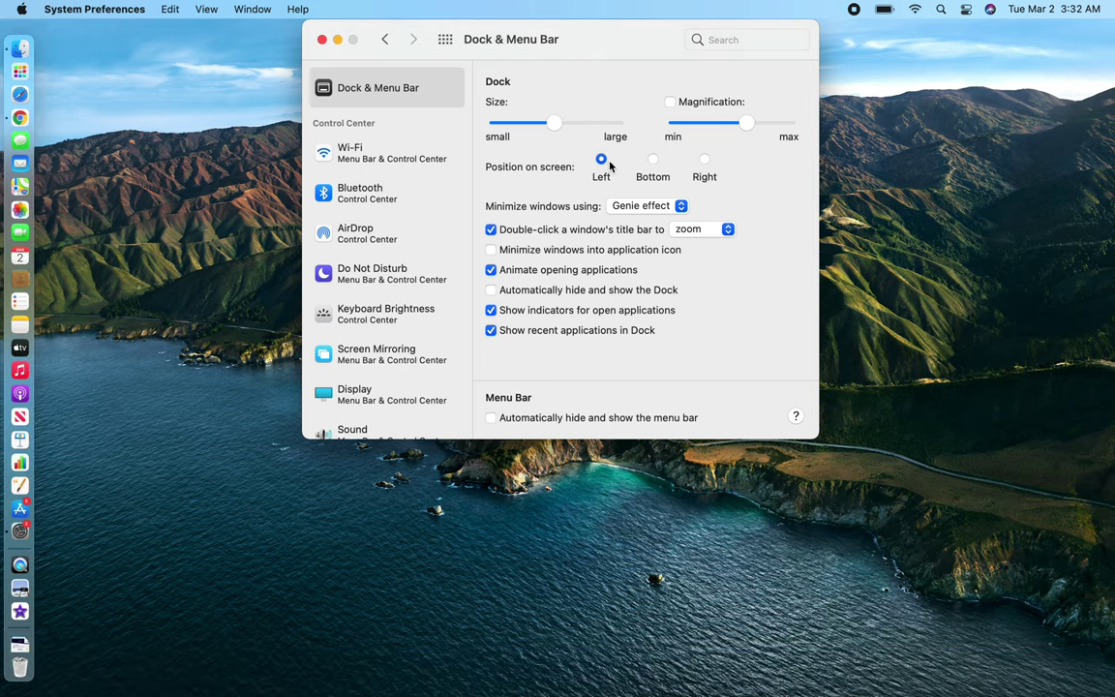
{"action": "left_click", "coordinate": [652, 161]}
{"action": "left_click", "coordinate": [705, 161]}
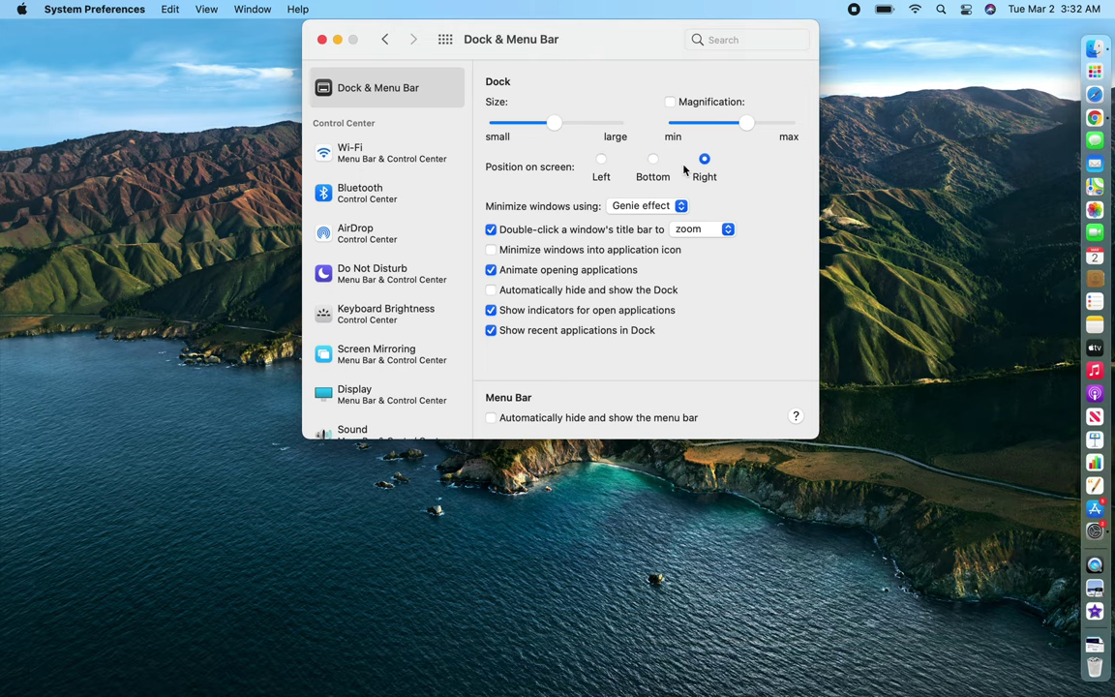
{"action": "left_click", "coordinate": [652, 161]}
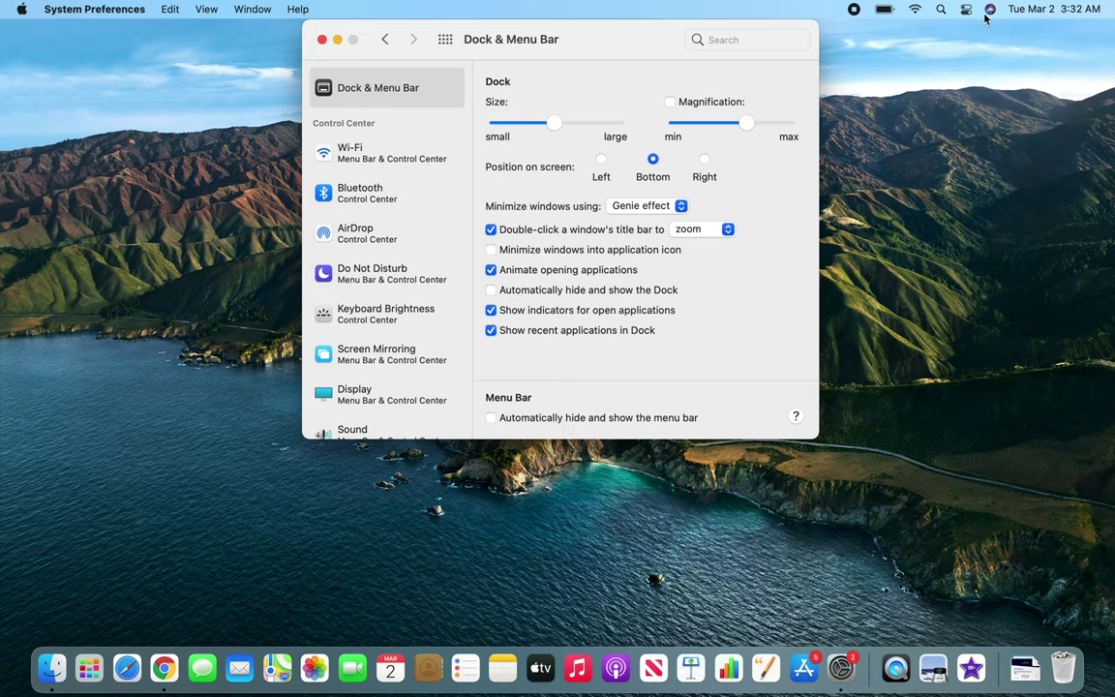
{"action": "left_click", "coordinate": [580, 419]}
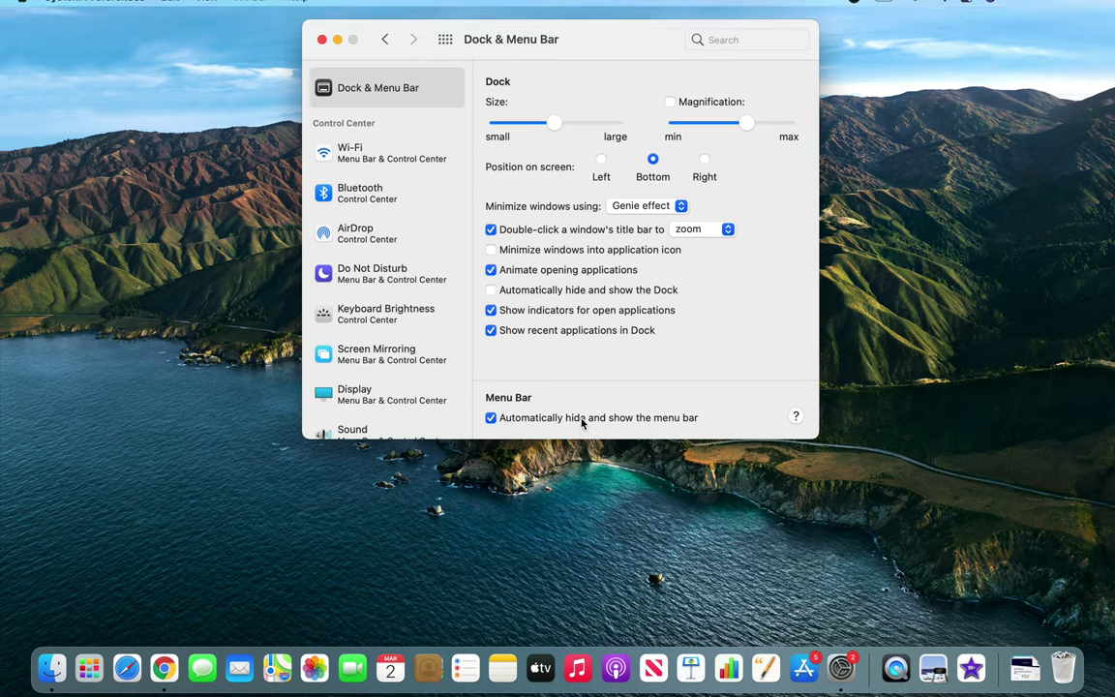
{"action": "mouse_move", "coordinate": [951, 4]}
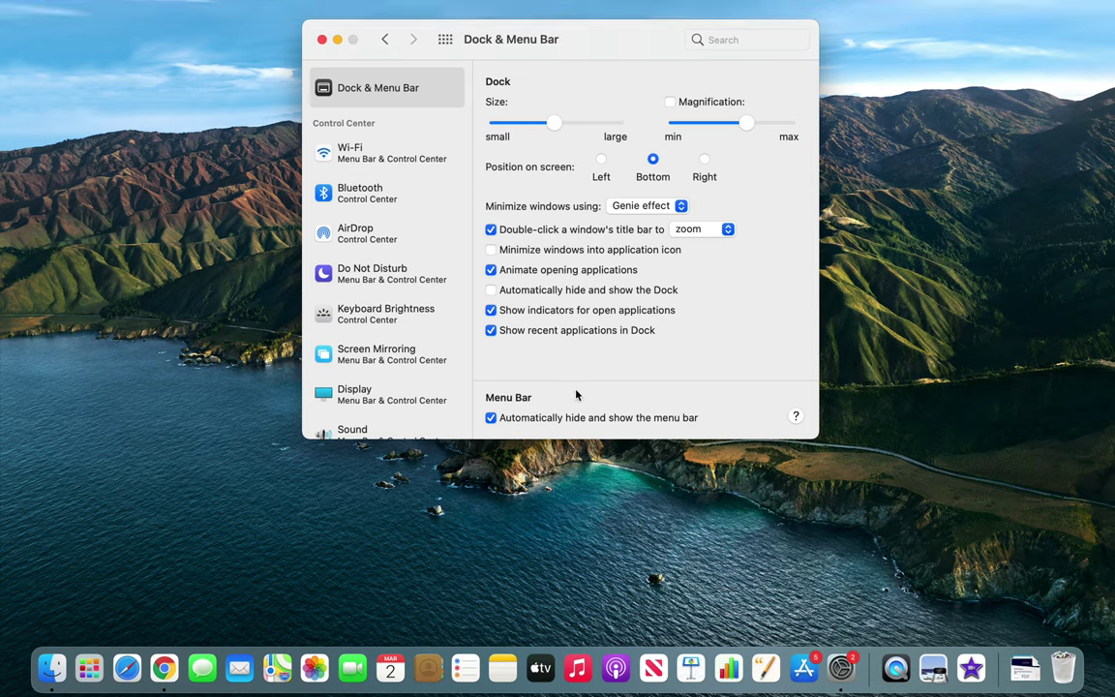
{"action": "left_click", "coordinate": [566, 418]}
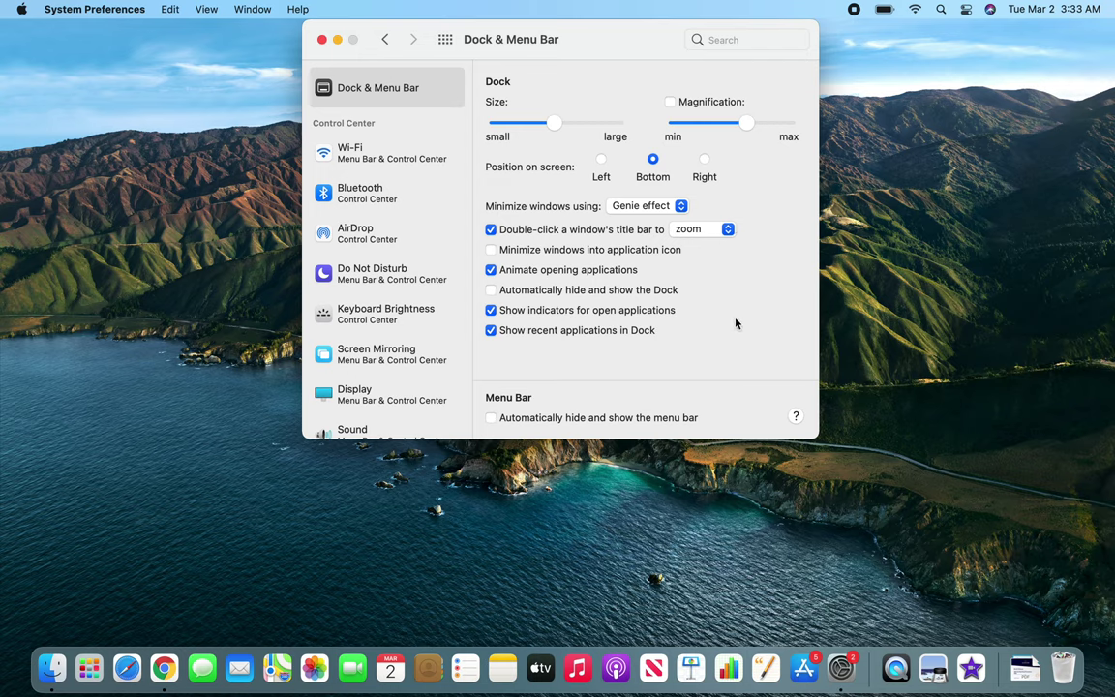
Review the Wi-Fi and Bluetooth menu bar settings, comparing each against Control Center.
{"action": "left_click", "coordinate": [378, 159]}
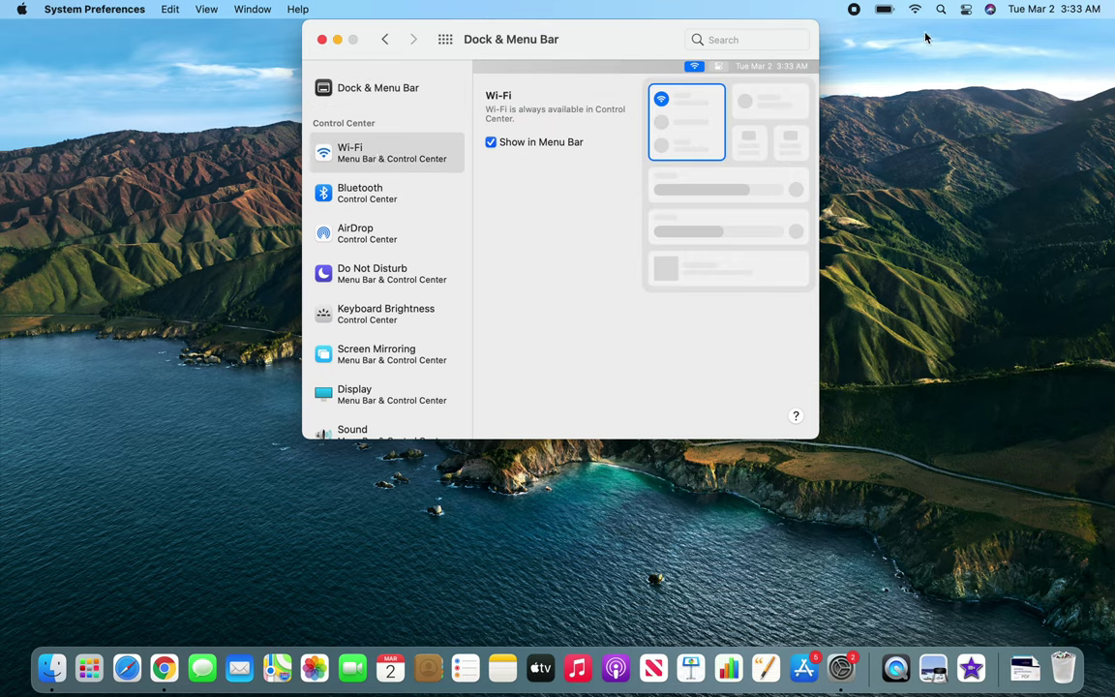
{"action": "left_click", "coordinate": [965, 9]}
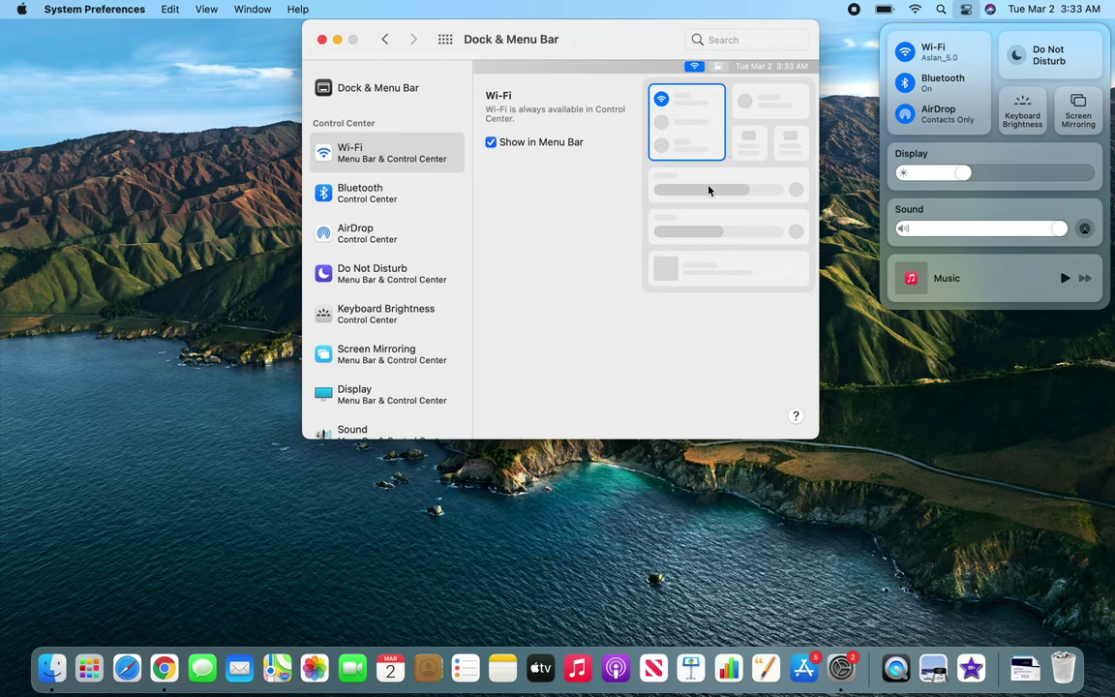
{"action": "left_click", "coordinate": [359, 199]}
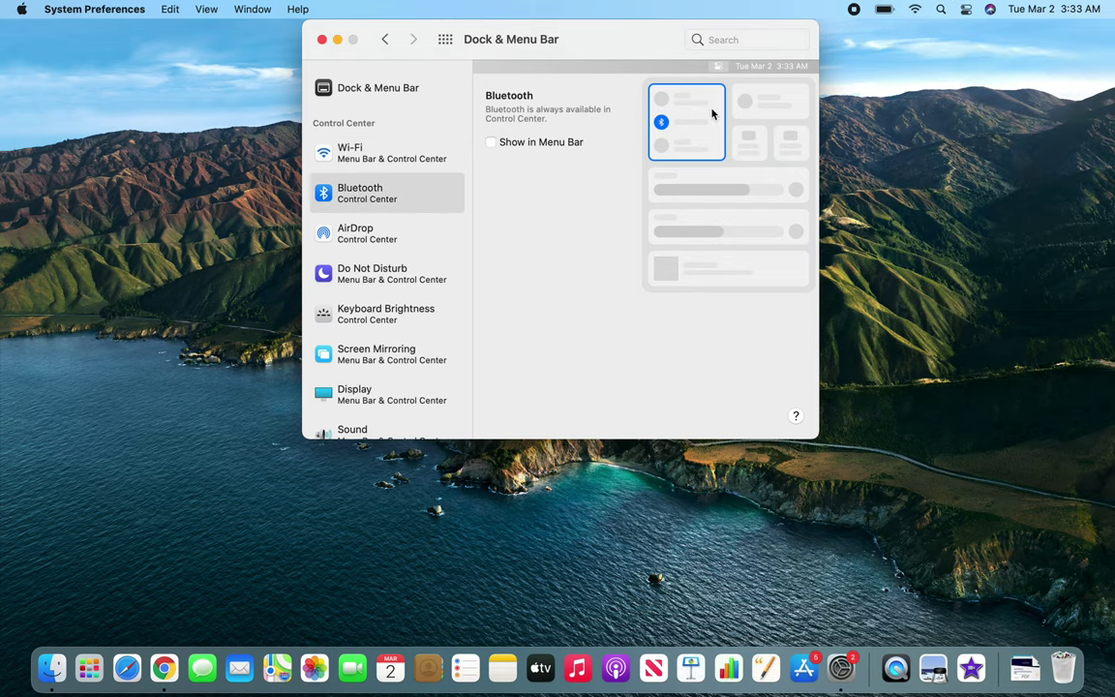
{"action": "left_click", "coordinate": [966, 10]}
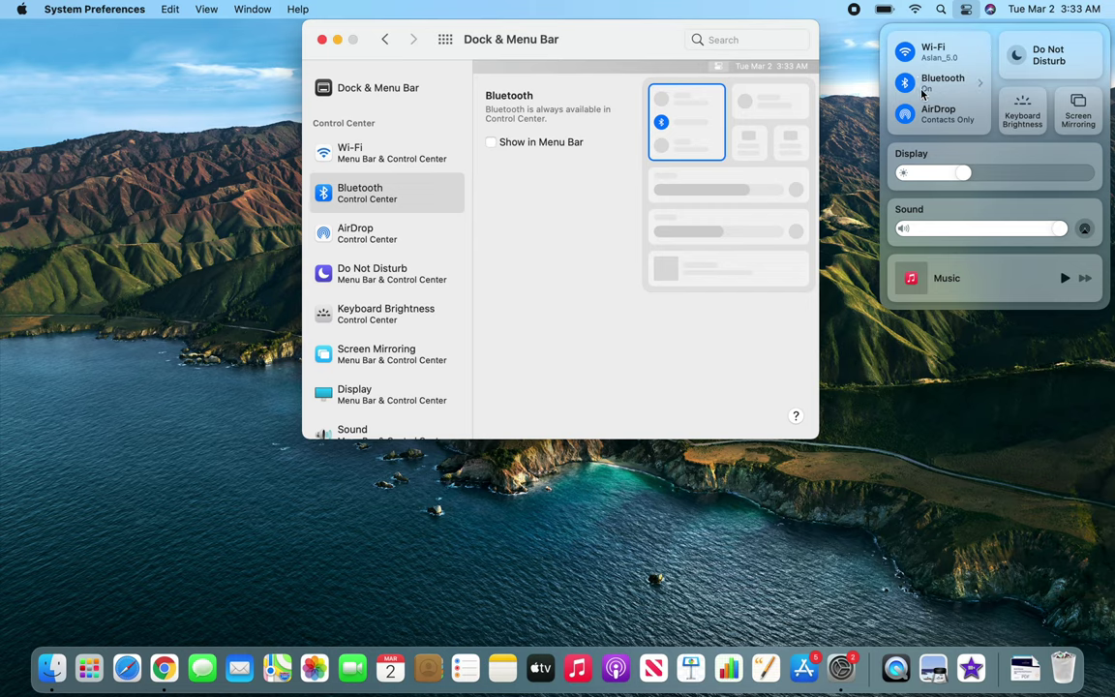
Turn off Bluetooth's Show in Menu Bar, keeping it in Control Center only, and view AirDrop.
{"action": "left_click", "coordinate": [562, 145]}
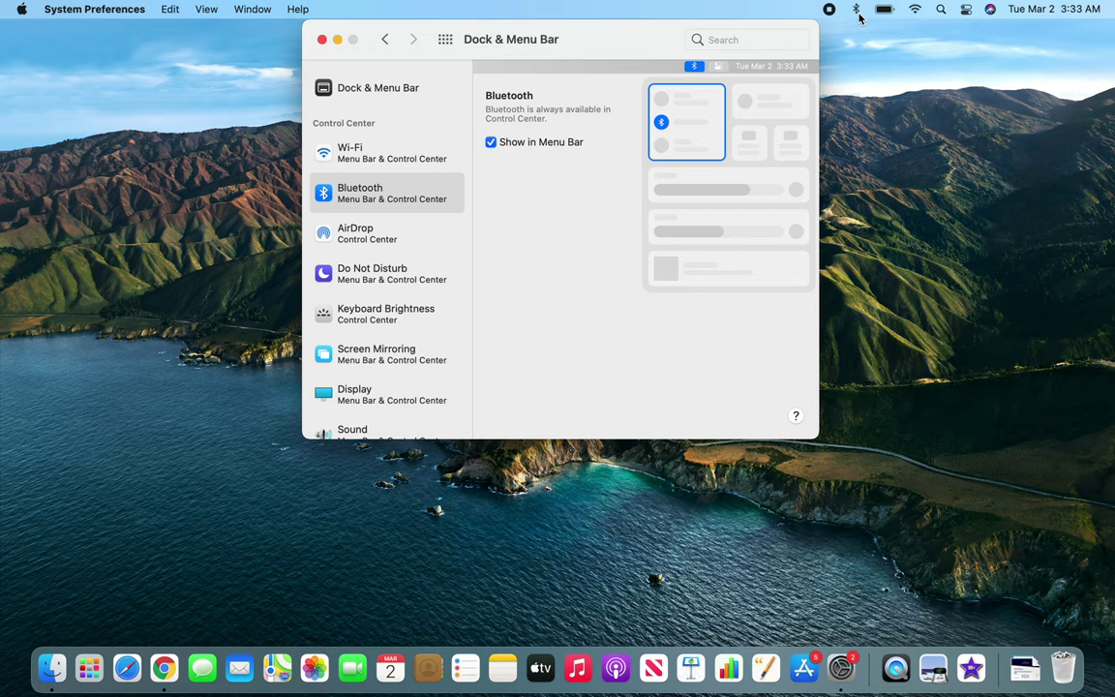
{"action": "left_click", "coordinate": [549, 146]}
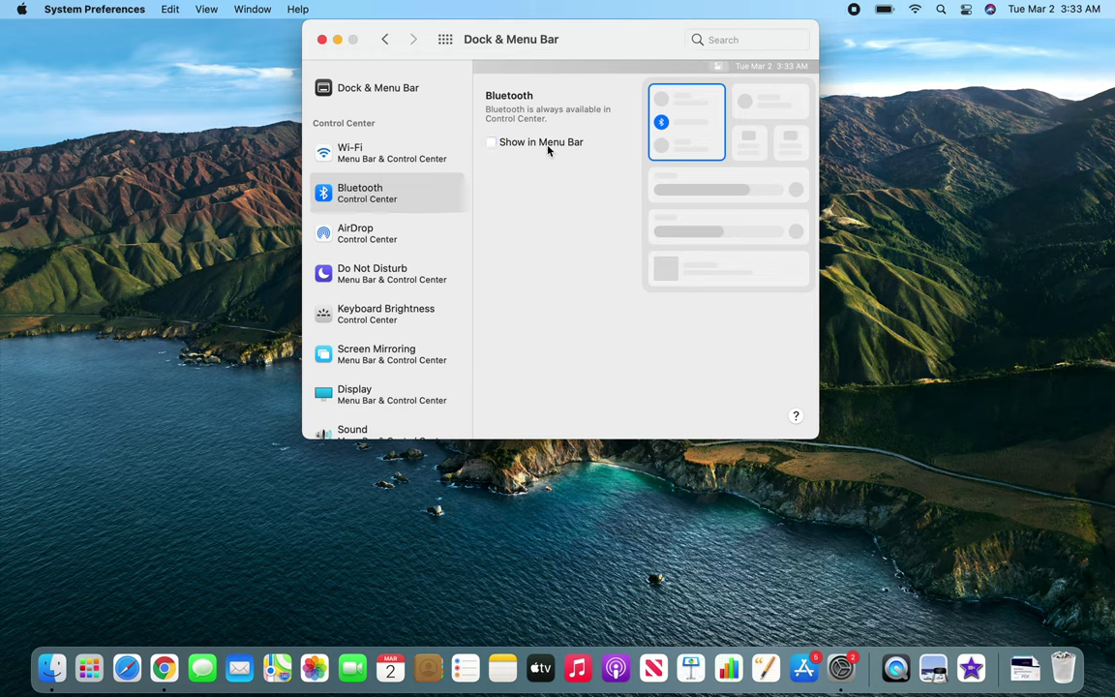
{"action": "left_click", "coordinate": [374, 242]}
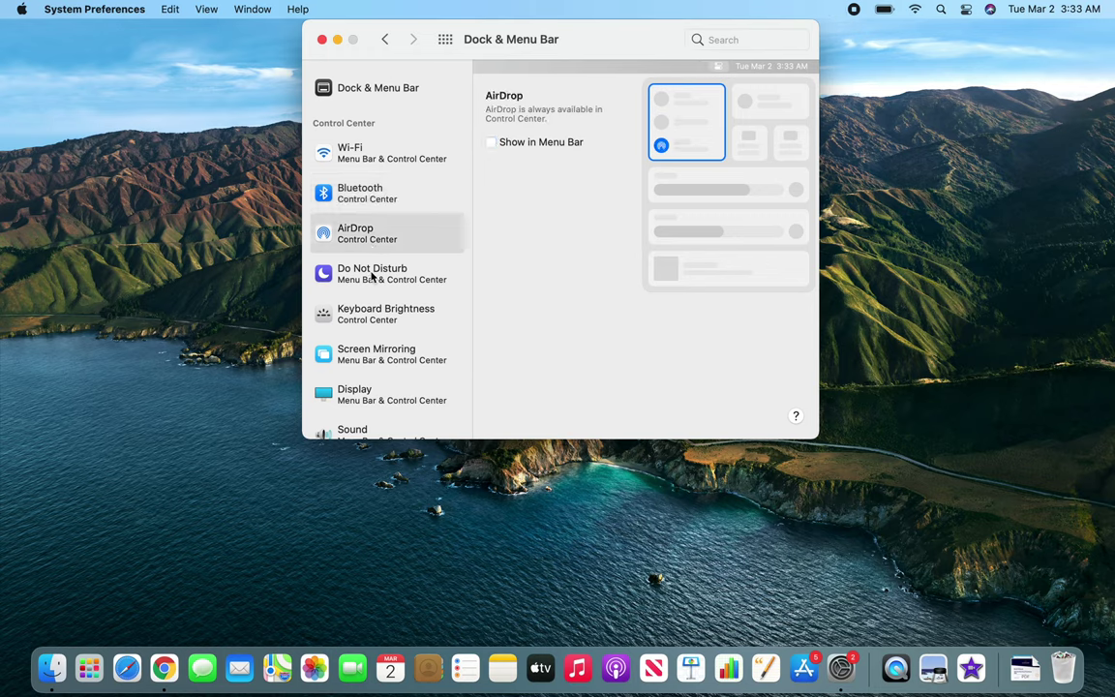
Browse the Do Not Disturb and Keyboard Brightness modules, ending on Screen Mirroring's settings.
{"action": "left_click", "coordinate": [370, 279]}
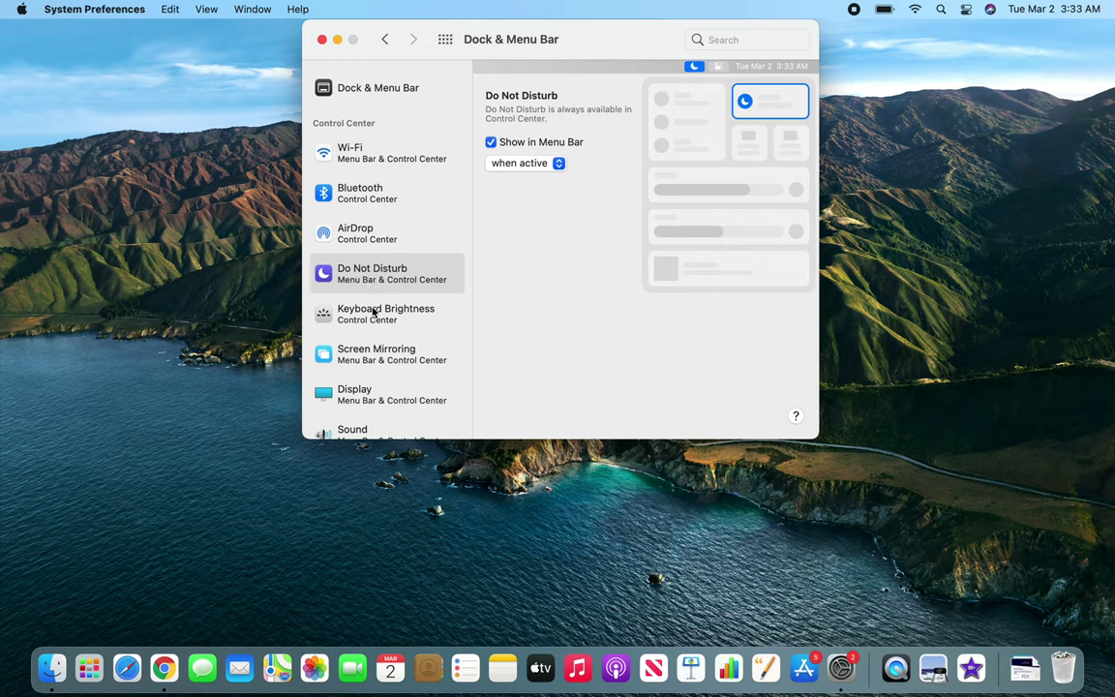
{"action": "left_click", "coordinate": [373, 313]}
{"action": "scroll", "coordinate": [373, 310], "scroll_direction": "down", "scroll_amount": 2}
{"action": "scroll", "coordinate": [373, 309], "scroll_direction": "up", "scroll_amount": 2}
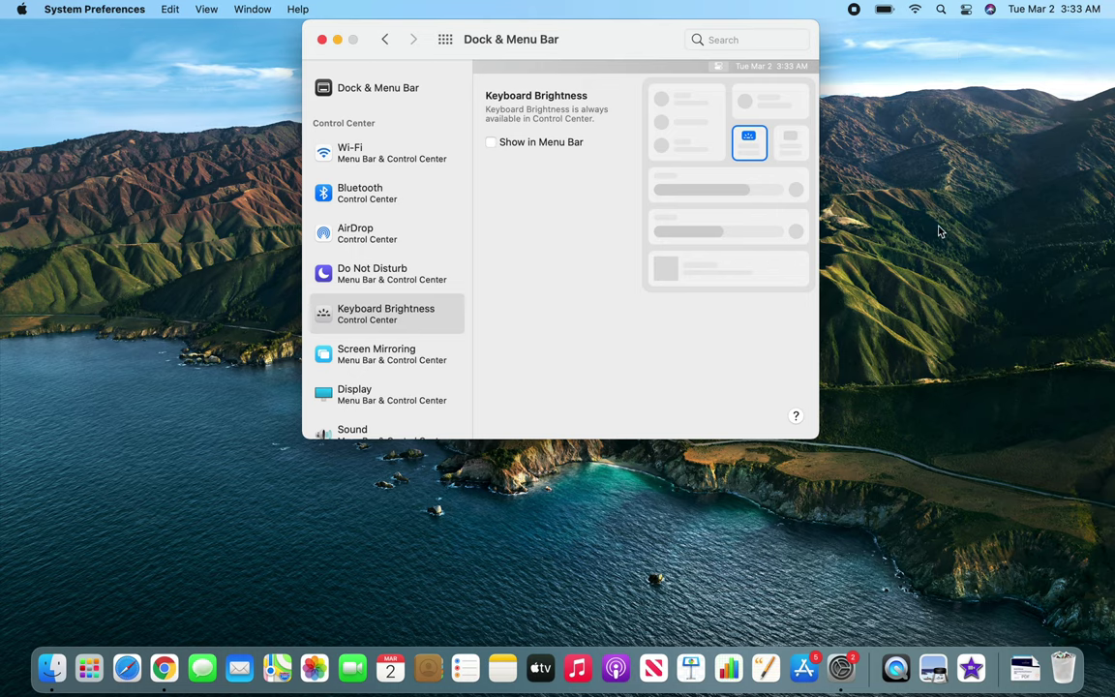
{"action": "scroll", "coordinate": [405, 267], "scroll_direction": "down", "scroll_amount": 3}
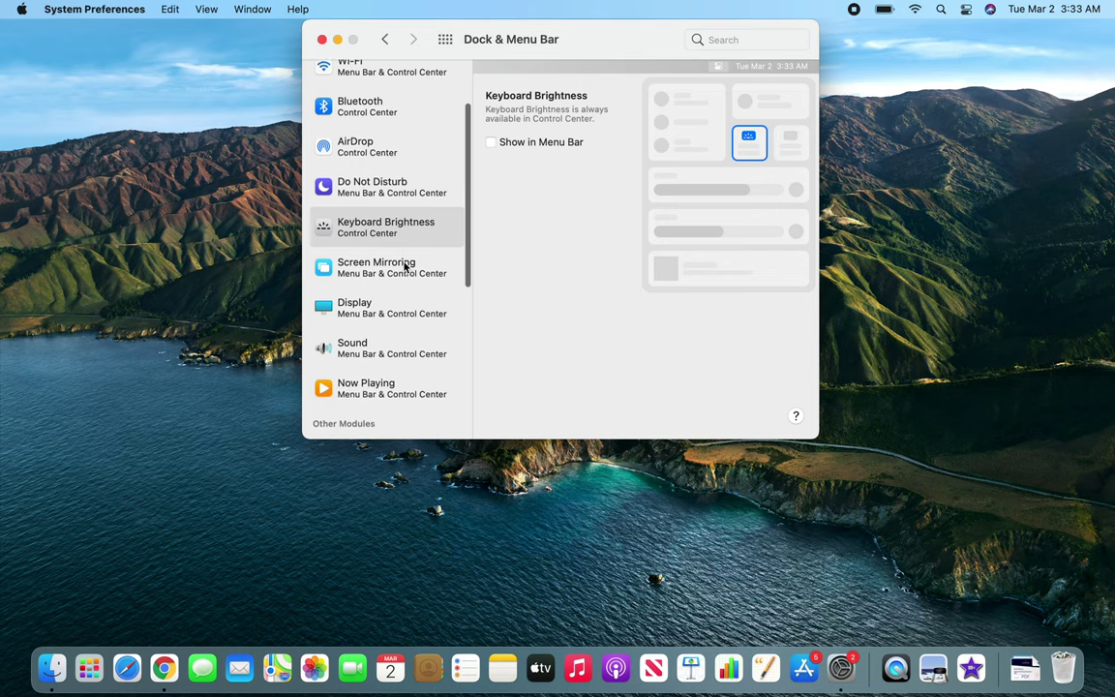
{"action": "left_click", "coordinate": [379, 268]}
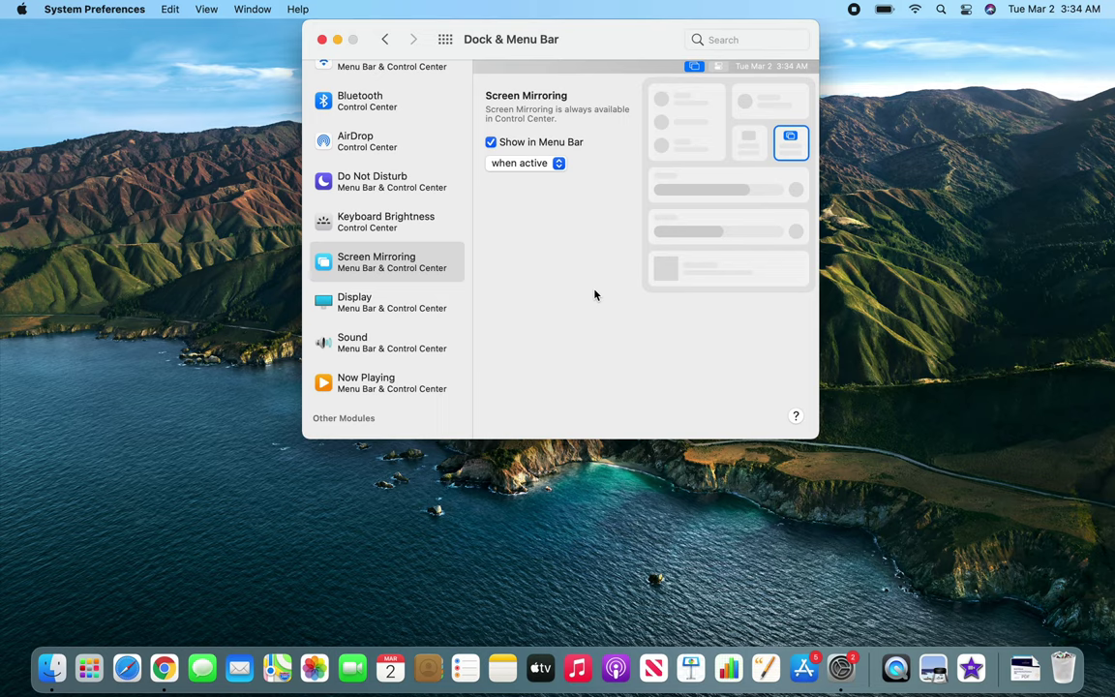
View the Display module settings and compare them with Control Center's modules.
{"action": "left_click", "coordinate": [389, 307]}
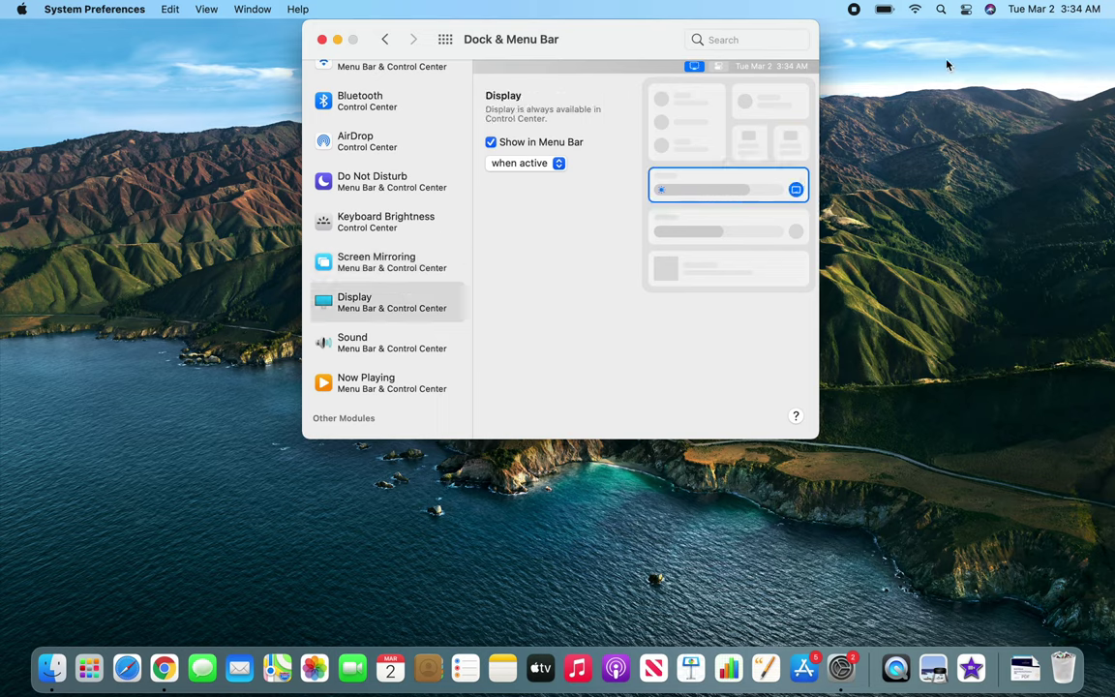
{"action": "left_click", "coordinate": [966, 11]}
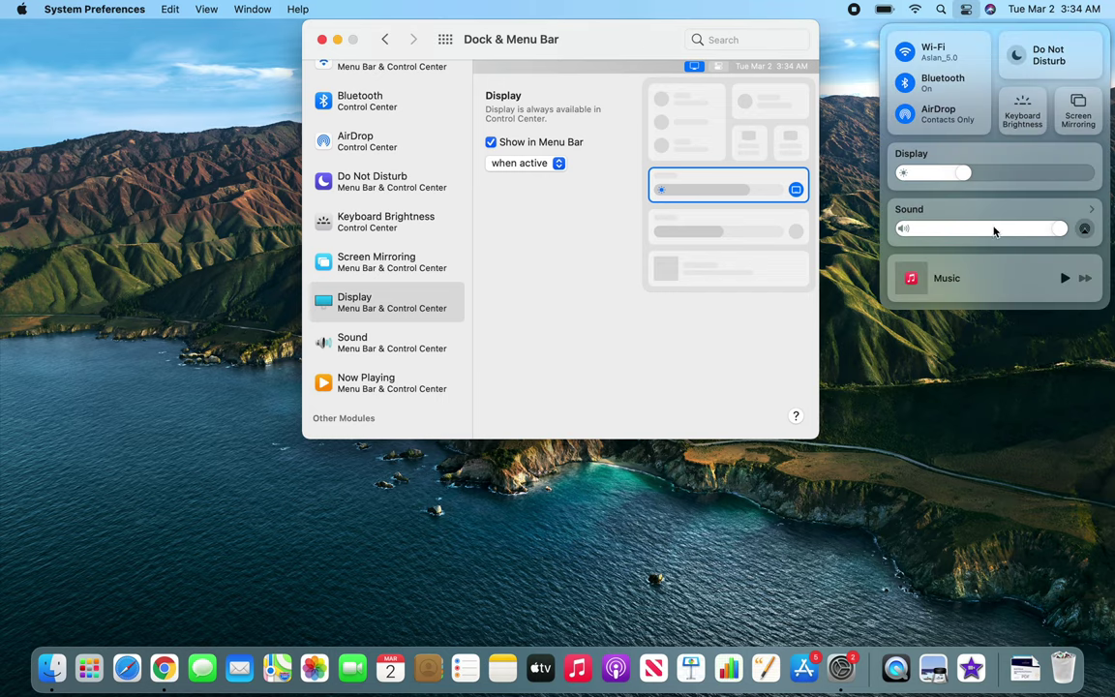
{"action": "scroll", "coordinate": [424, 358], "scroll_direction": "down", "scroll_amount": 3}
{"action": "scroll", "coordinate": [424, 358], "scroll_direction": "down", "scroll_amount": 5}
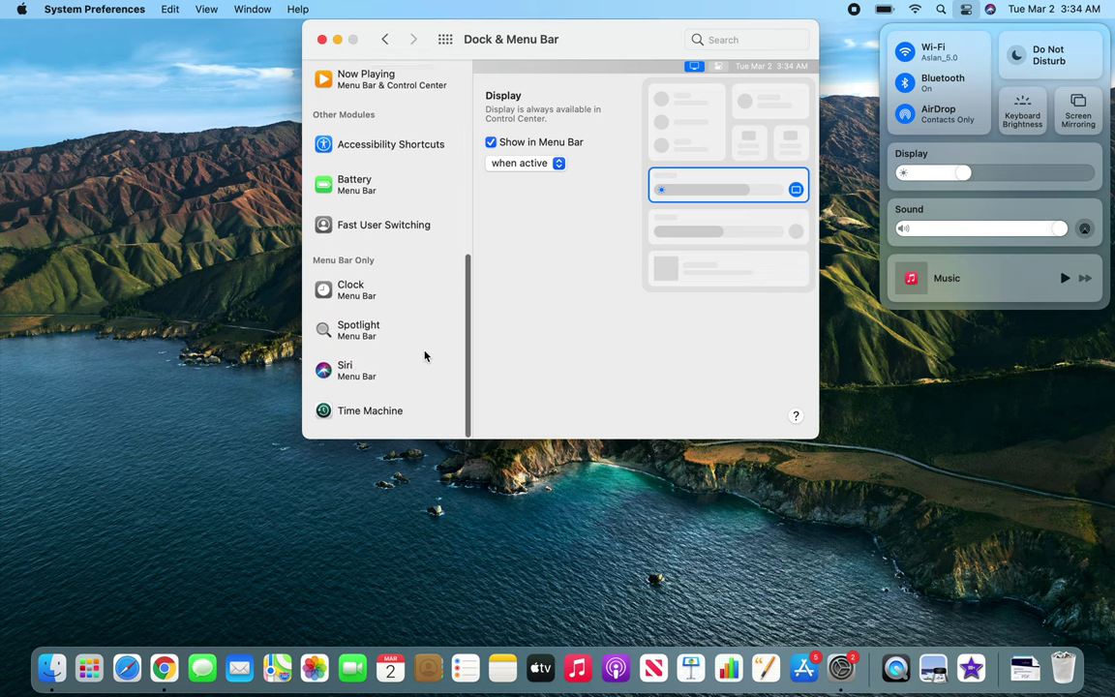
Add Accessibility Shortcuts to Control Center, confirm it, remove it, then view Battery and Fast User Switching.
{"action": "left_click", "coordinate": [393, 151]}
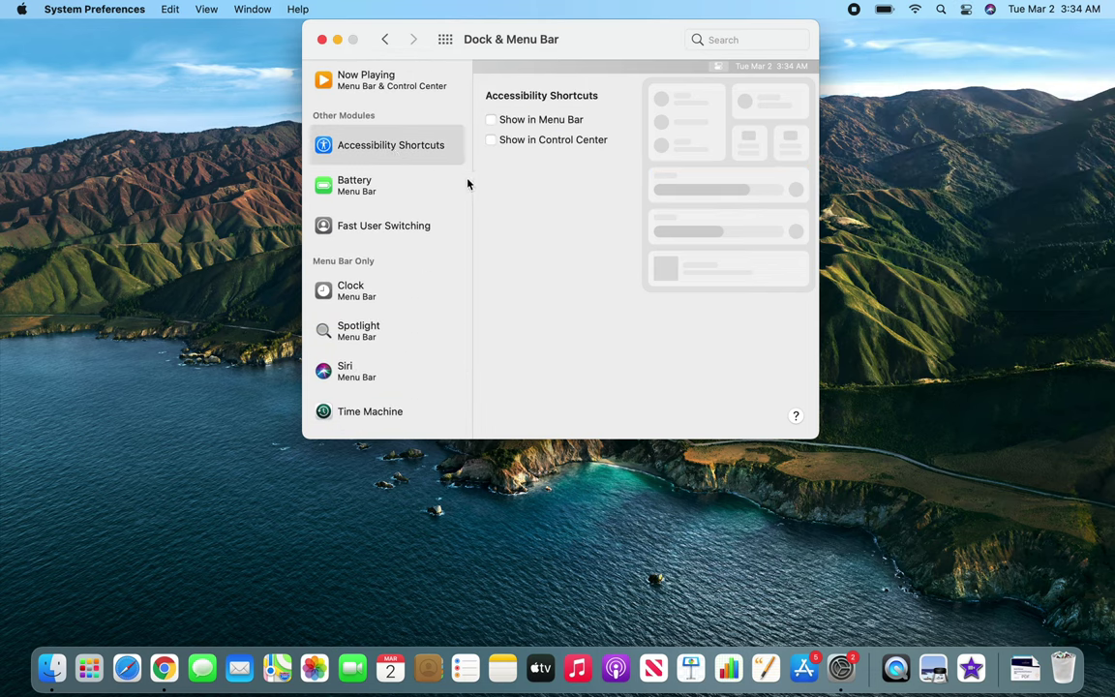
{"action": "left_click", "coordinate": [540, 142]}
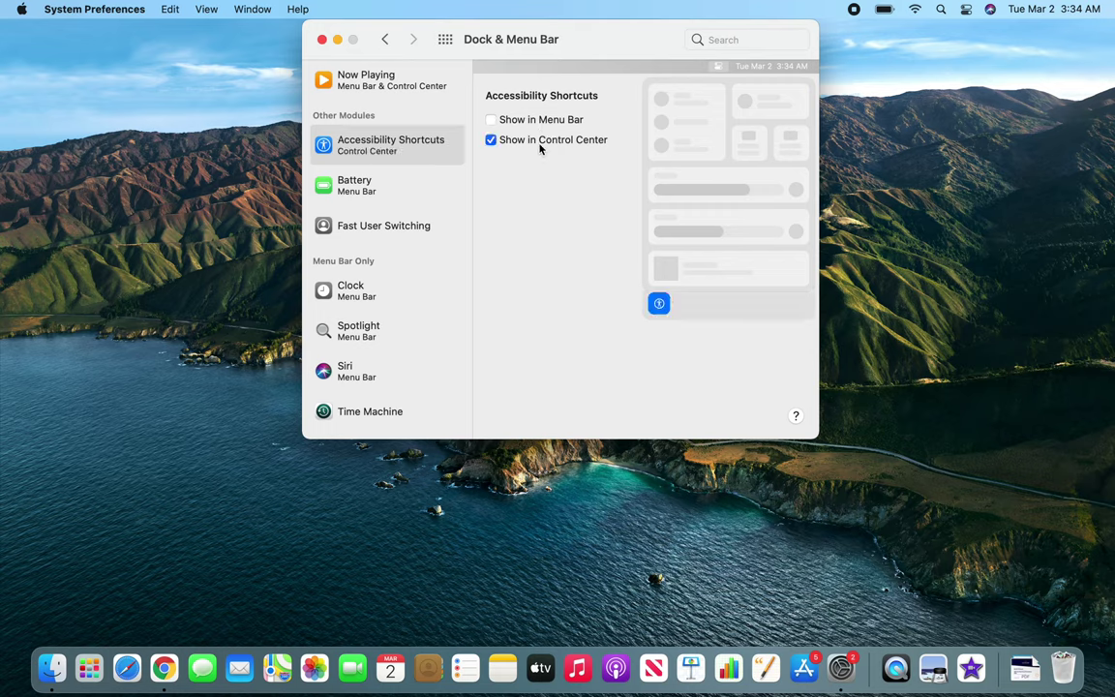
{"action": "left_click", "coordinate": [965, 10]}
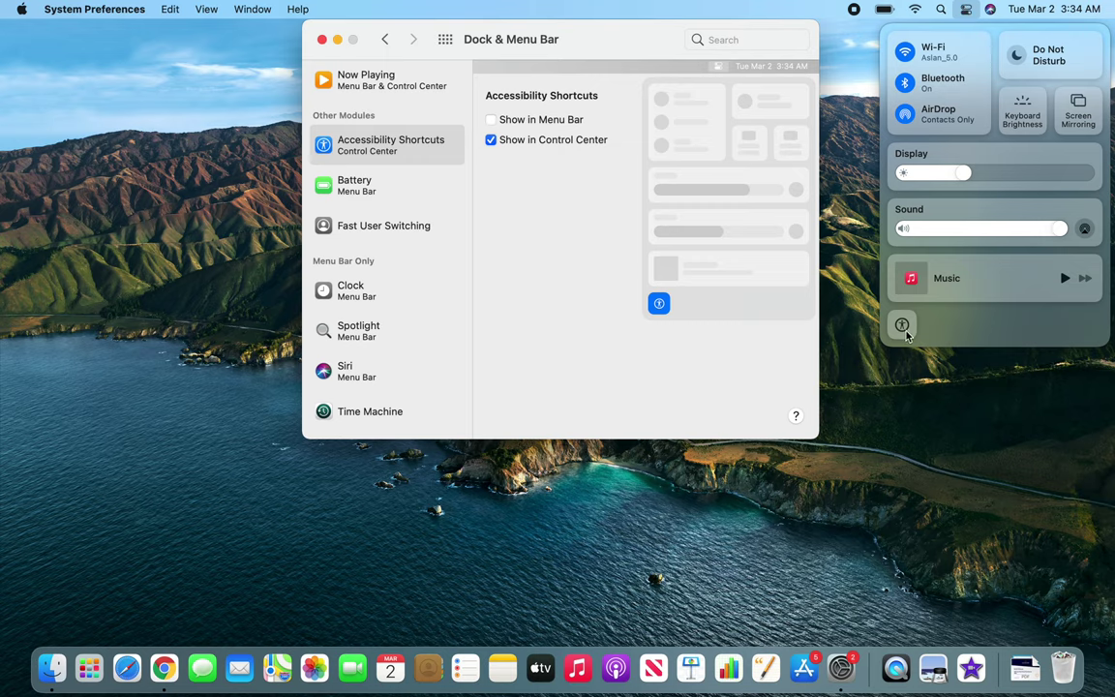
{"action": "left_click", "coordinate": [517, 143]}
{"action": "left_click", "coordinate": [517, 143]}
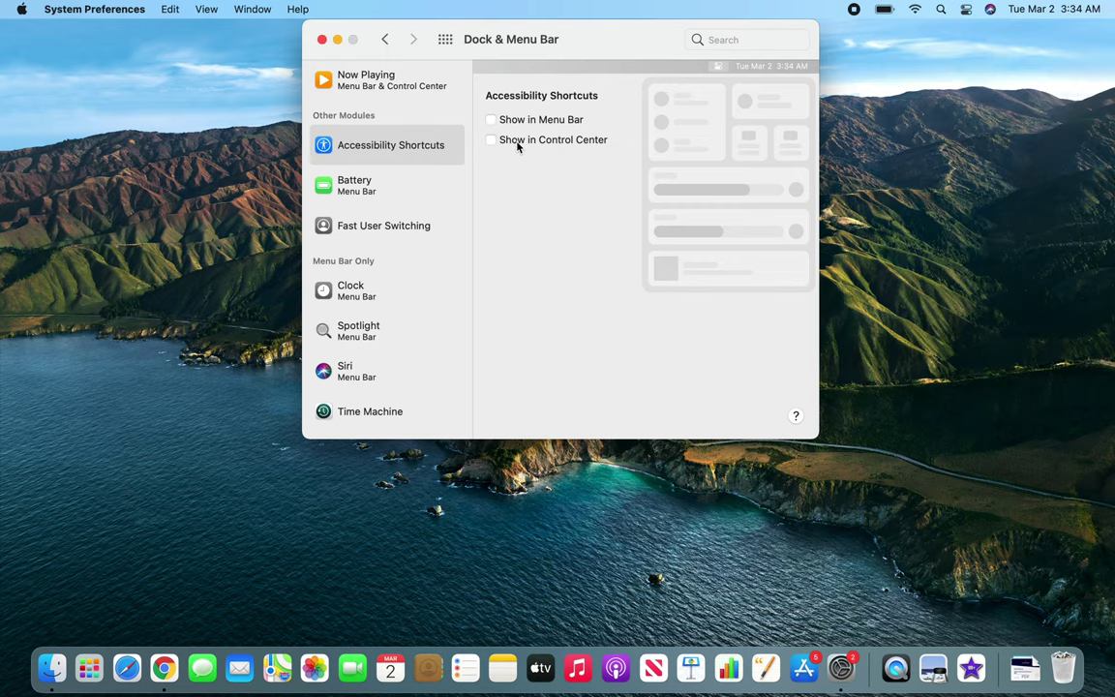
{"action": "left_click", "coordinate": [966, 10]}
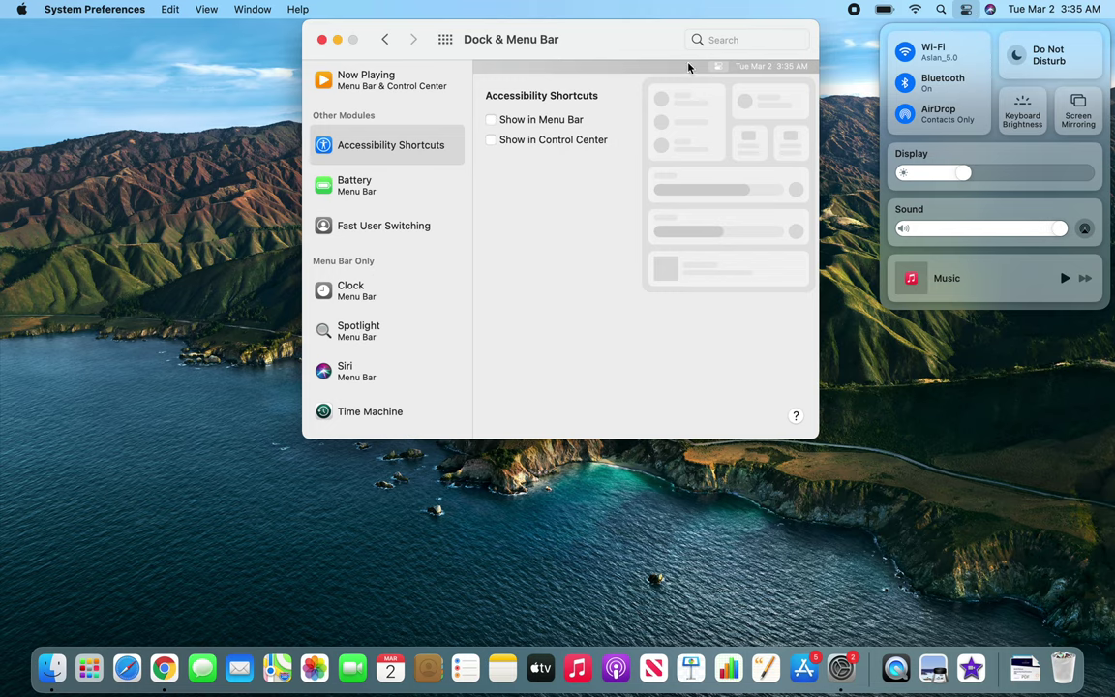
{"action": "left_click", "coordinate": [388, 192]}
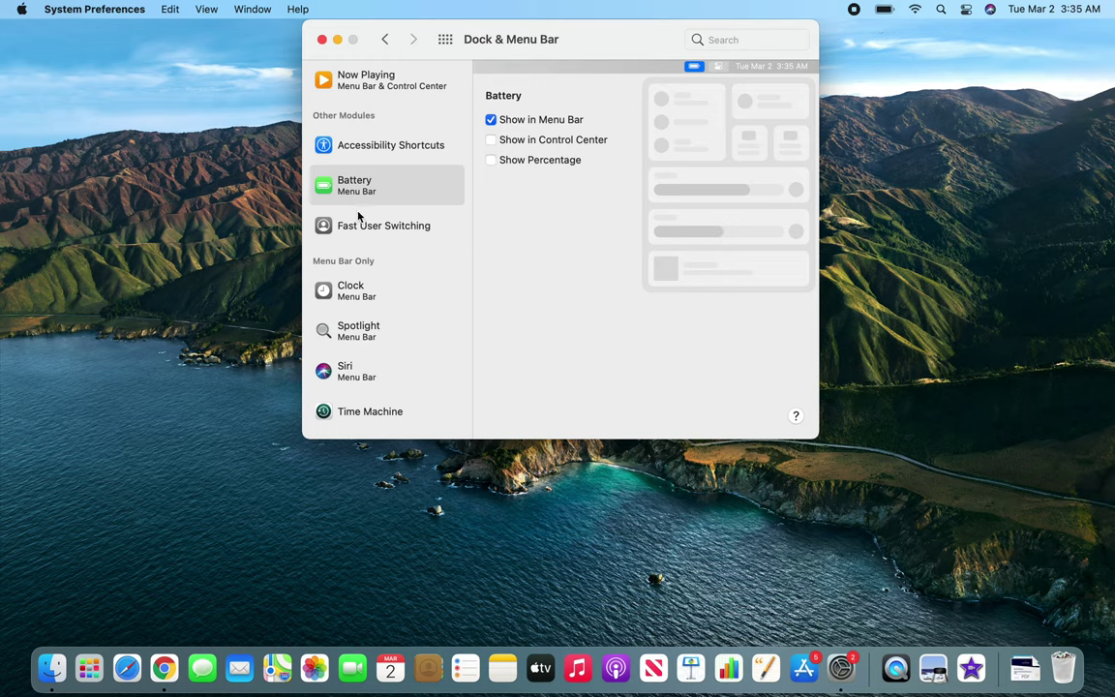
{"action": "left_click", "coordinate": [371, 232]}
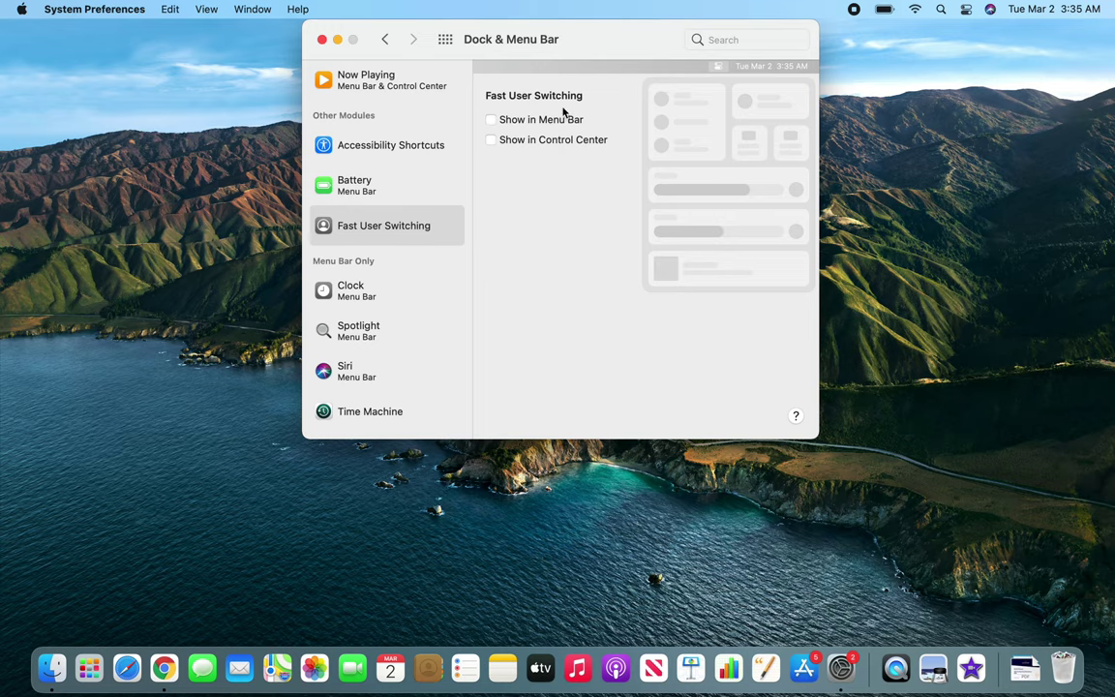
Step through Clock, Spotlight and Siri, ending on Time Machine with Show in Menu Bar off.
{"action": "scroll", "coordinate": [337, 319], "scroll_direction": "down", "scroll_amount": 1}
{"action": "left_click", "coordinate": [338, 304]}
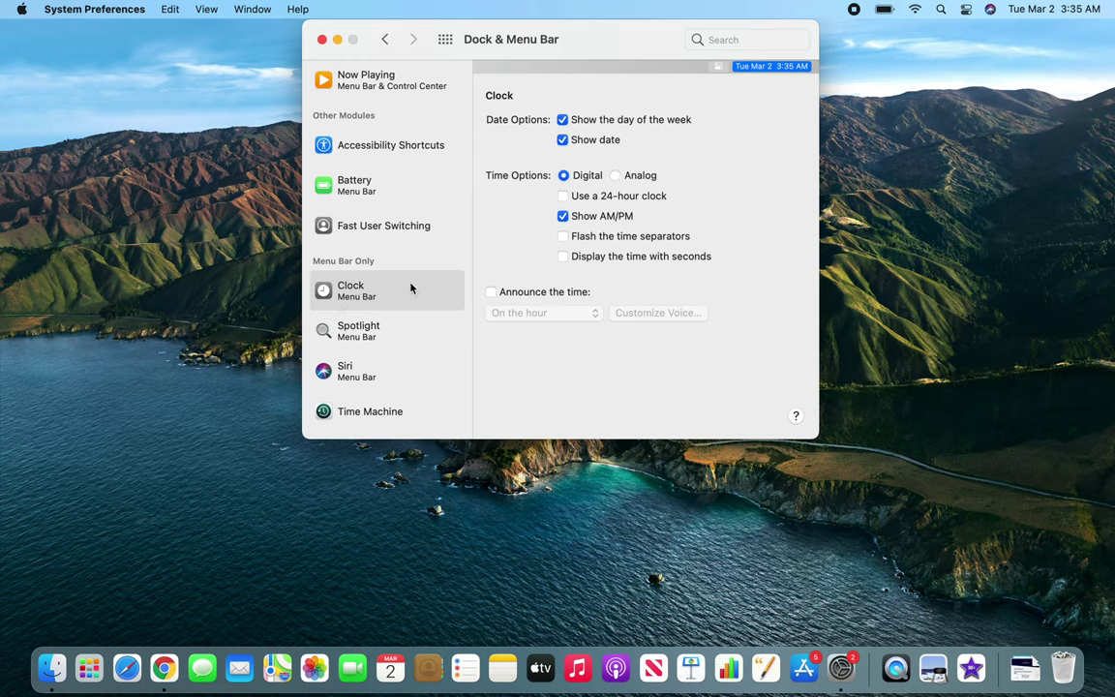
{"action": "left_click", "coordinate": [357, 336]}
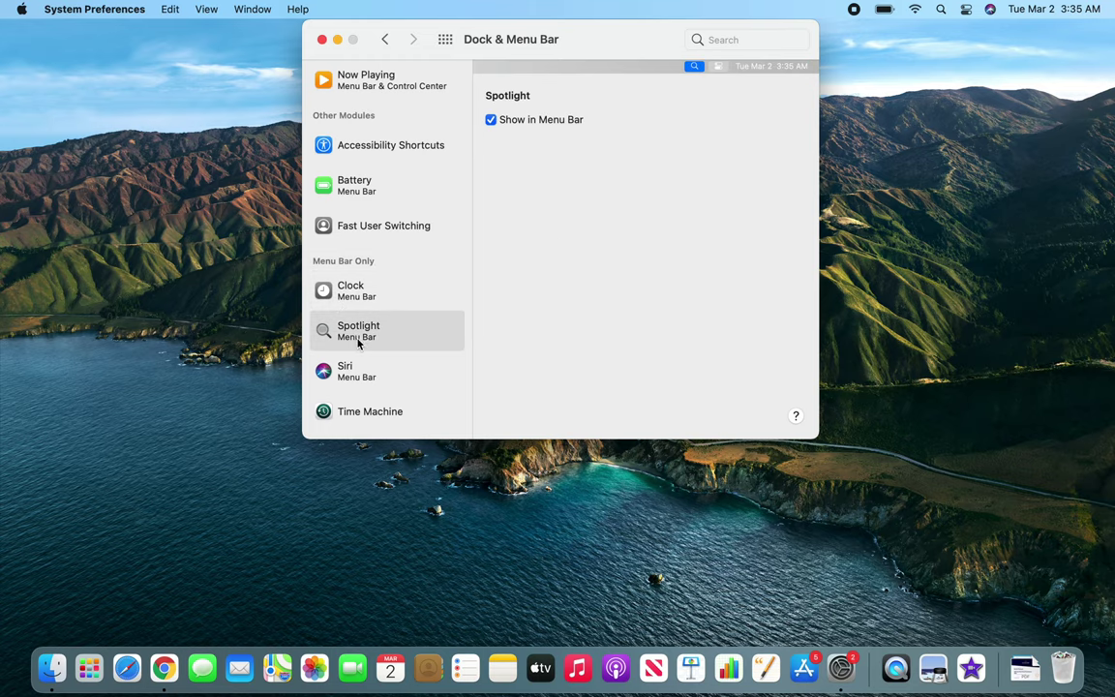
{"action": "left_click", "coordinate": [360, 367]}
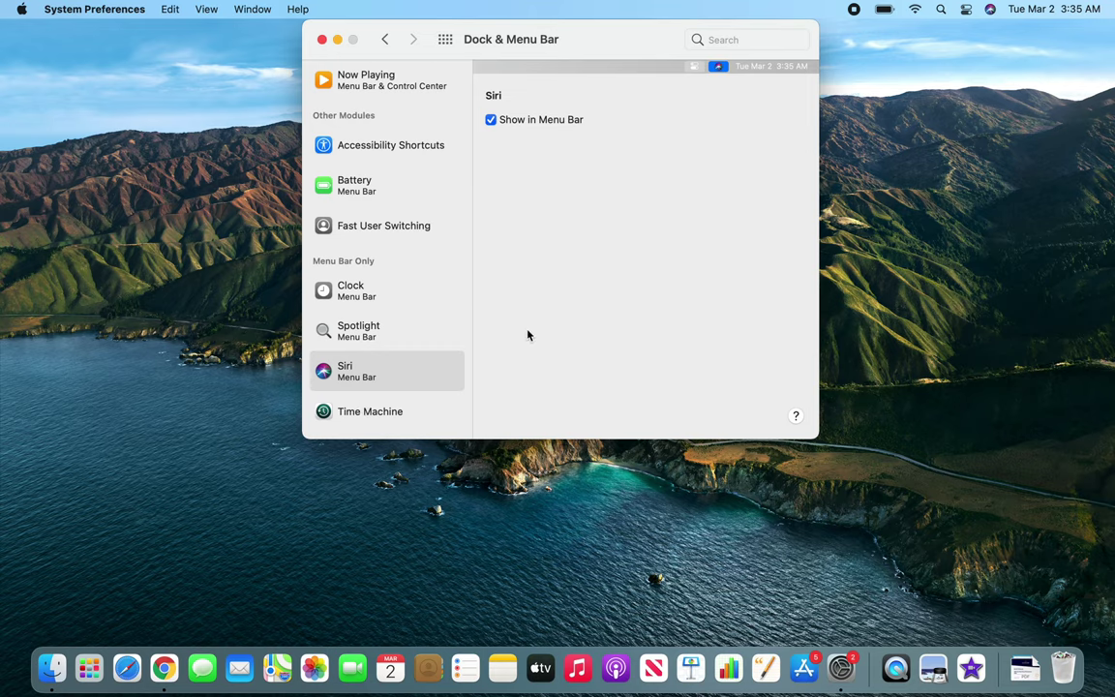
{"action": "left_click", "coordinate": [378, 416]}
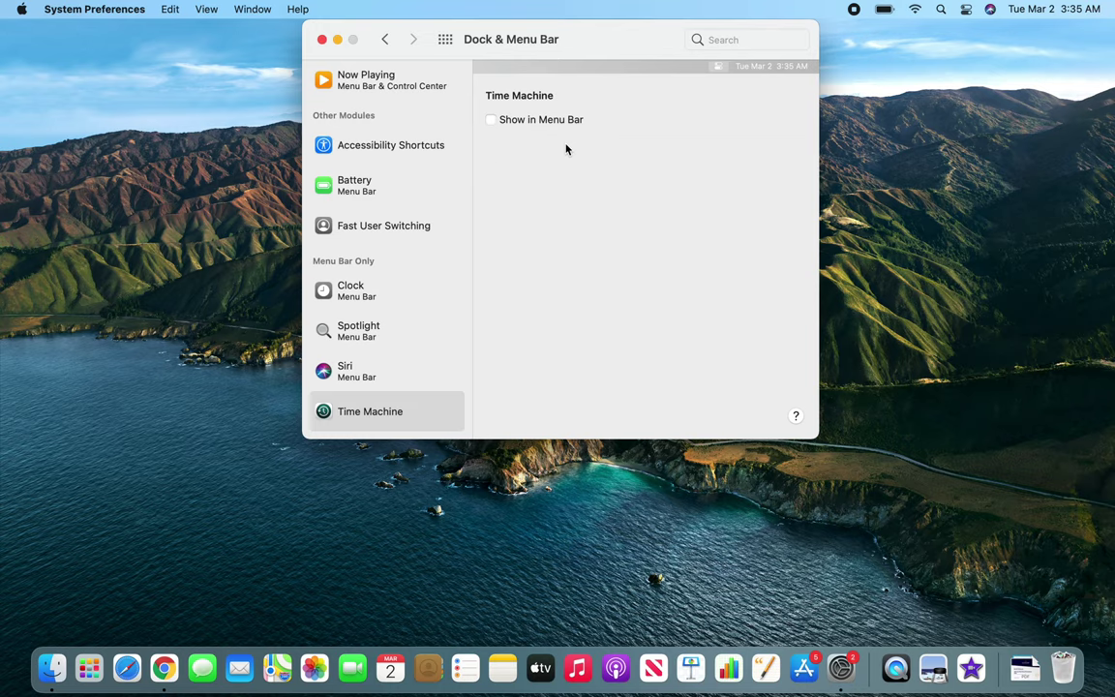
{"action": "scroll", "coordinate": [380, 232], "scroll_direction": "up", "scroll_amount": 10}
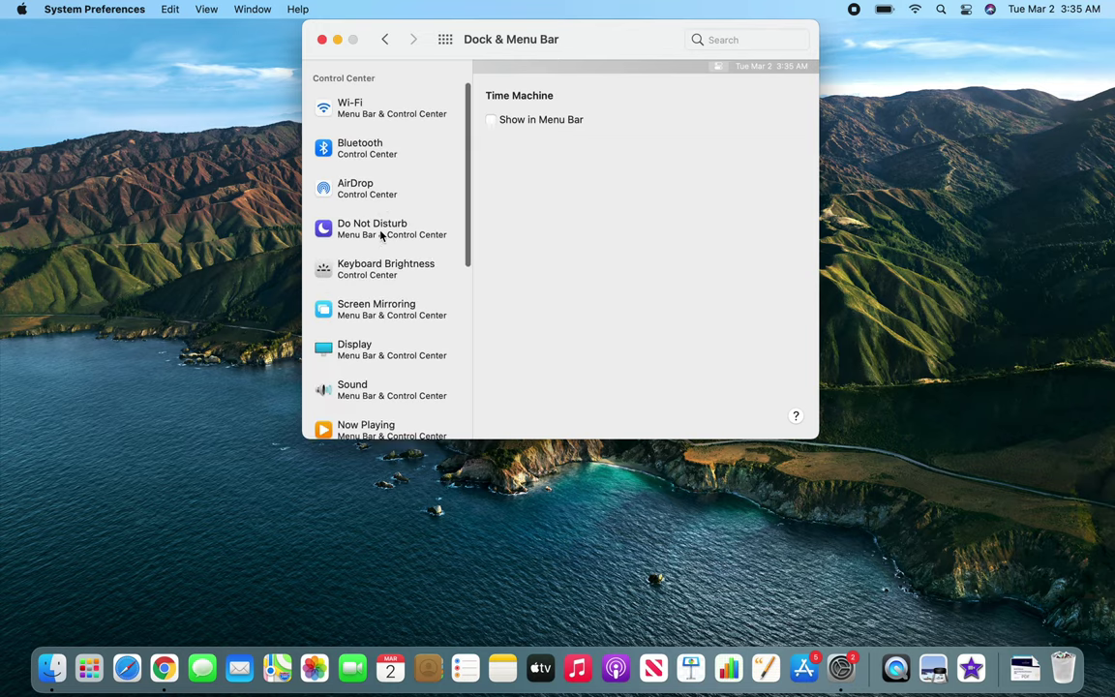